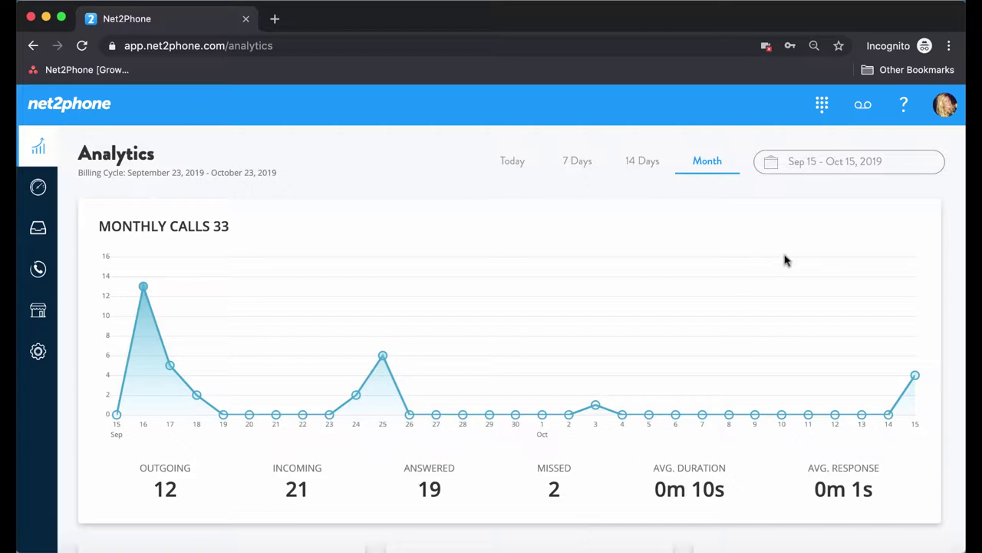
Step: Call the ten-digit phone number from the web dial pad and allow the site to use the microphone
left_click(823, 114)
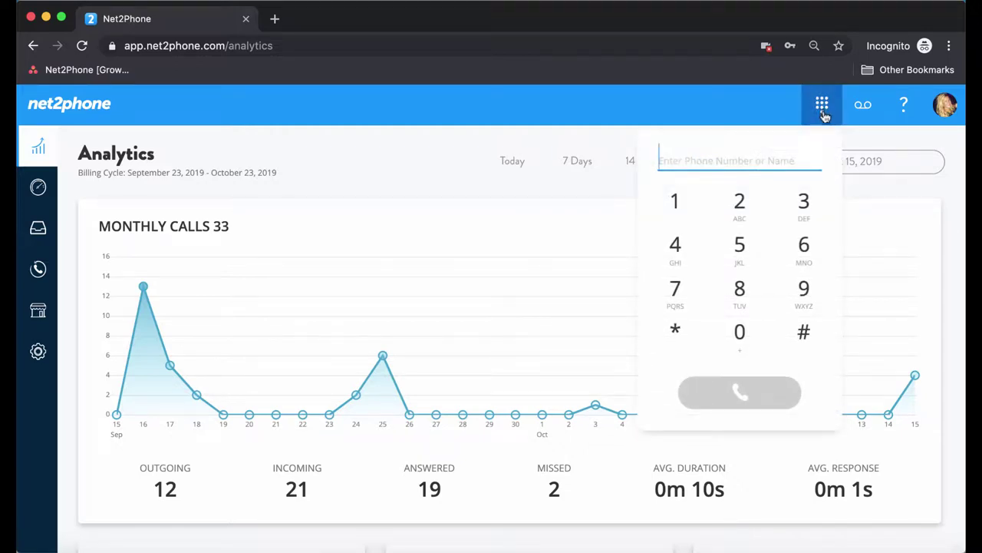
left_click(803, 286)
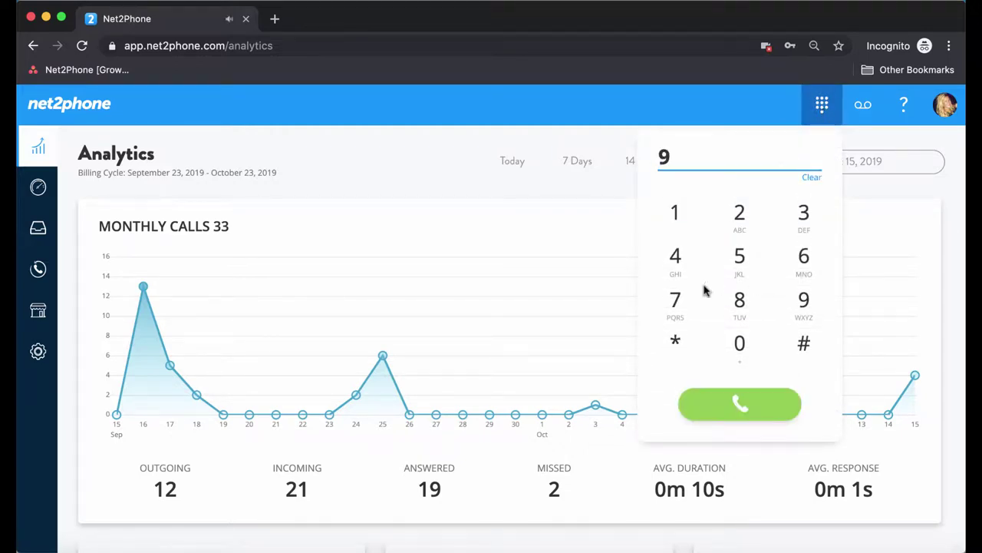
left_click(676, 300)
left_click(804, 213)
left_click(685, 261)
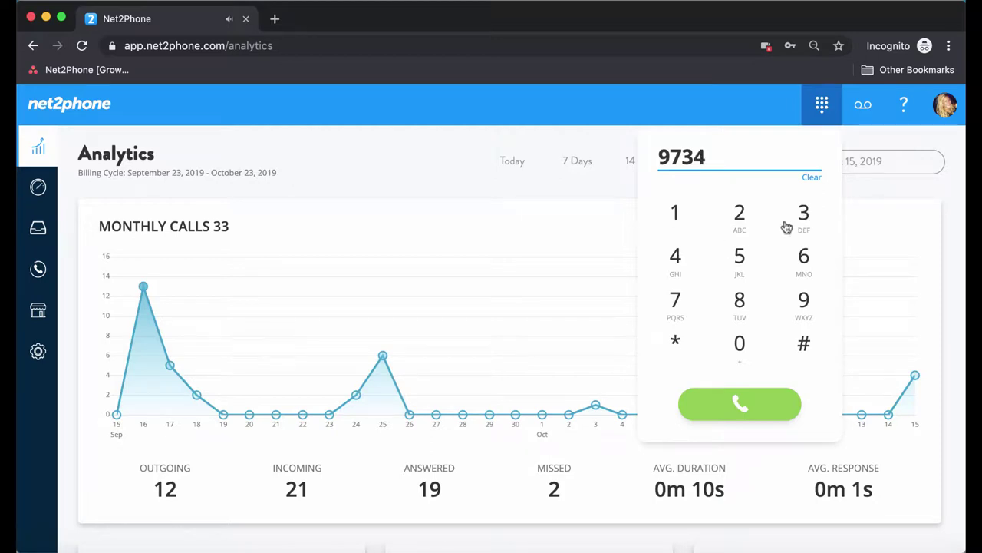
left_click(791, 228)
left_click(741, 313)
left_click(736, 268)
left_click(739, 342)
left_click(665, 307)
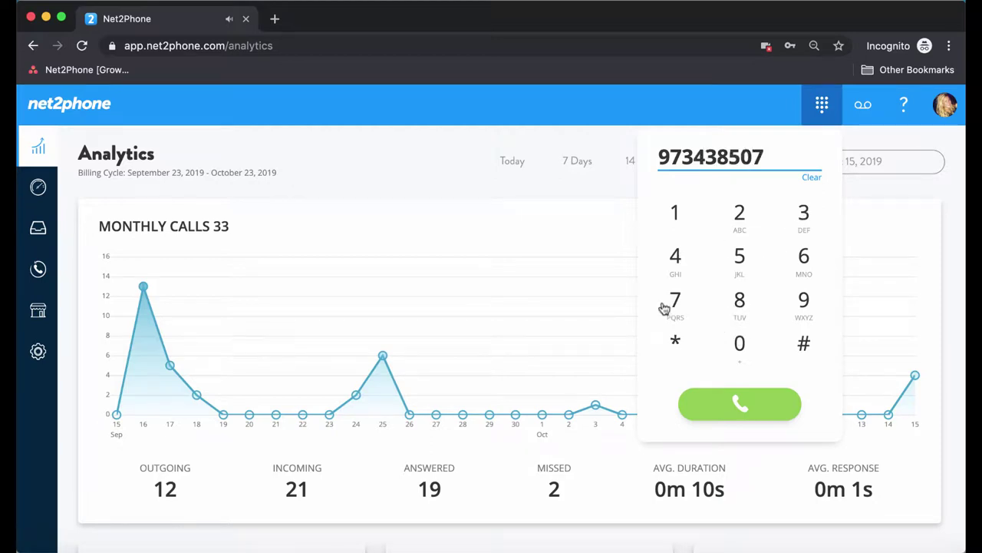
left_click(733, 230)
left_click(739, 404)
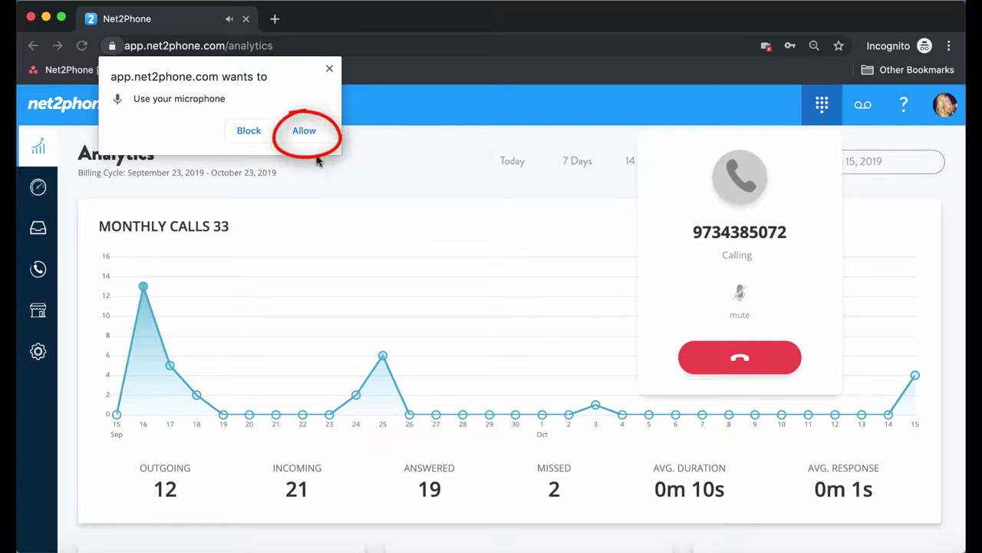
left_click(304, 132)
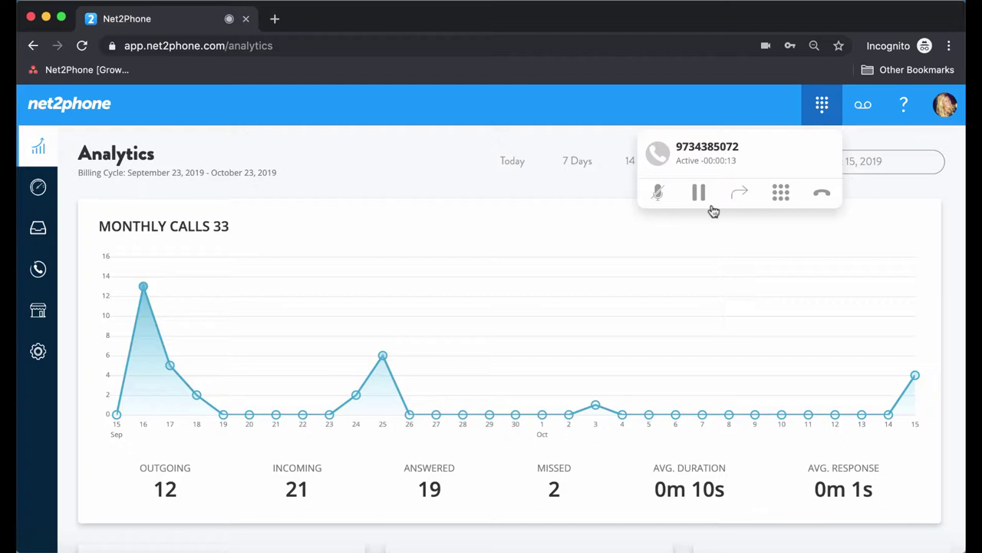
Step: Put the active call on hold and look through the Team Members list in the call transfer options
left_click(659, 196)
left_click(699, 194)
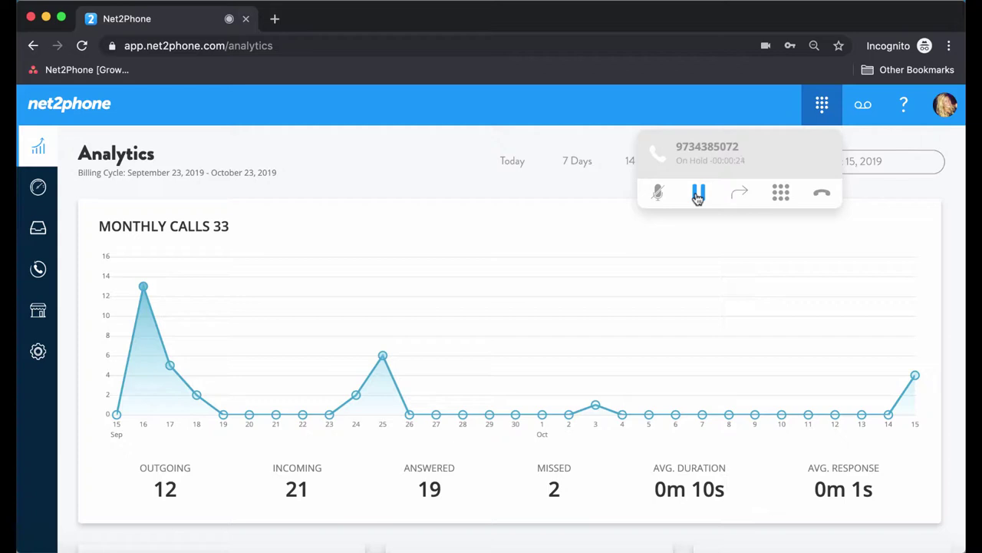
left_click(739, 193)
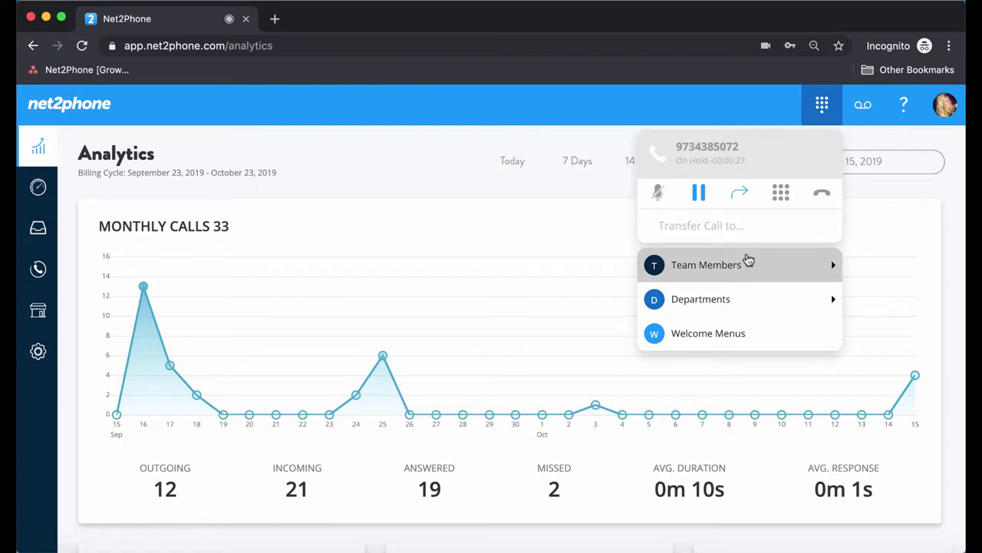
left_click(748, 262)
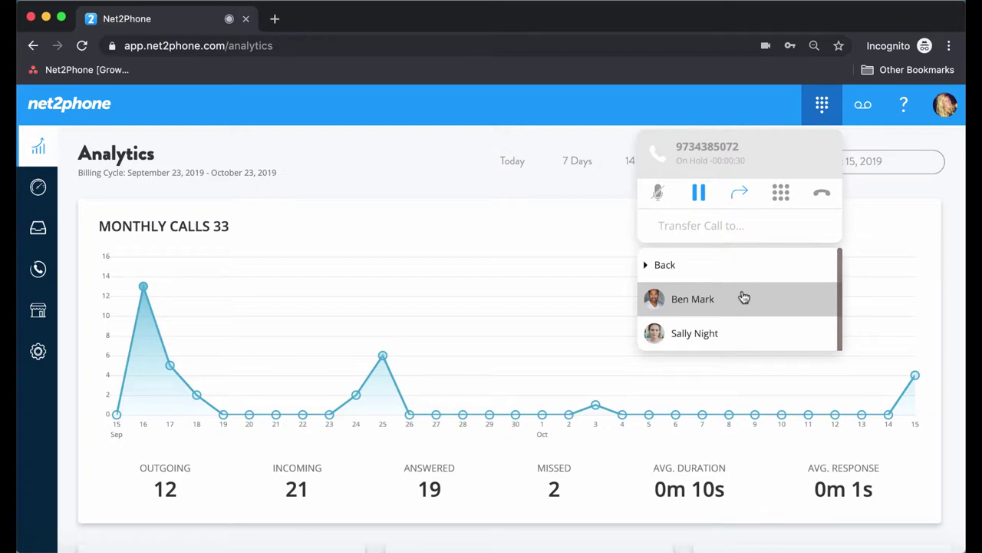
left_click(714, 263)
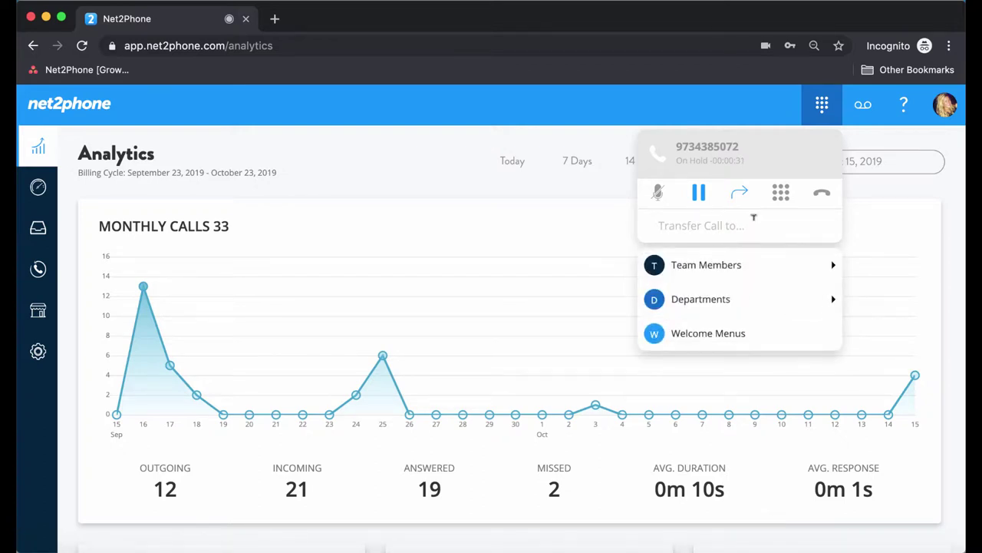
Step: Bring up the in-call keypad and end the held call
left_click(781, 196)
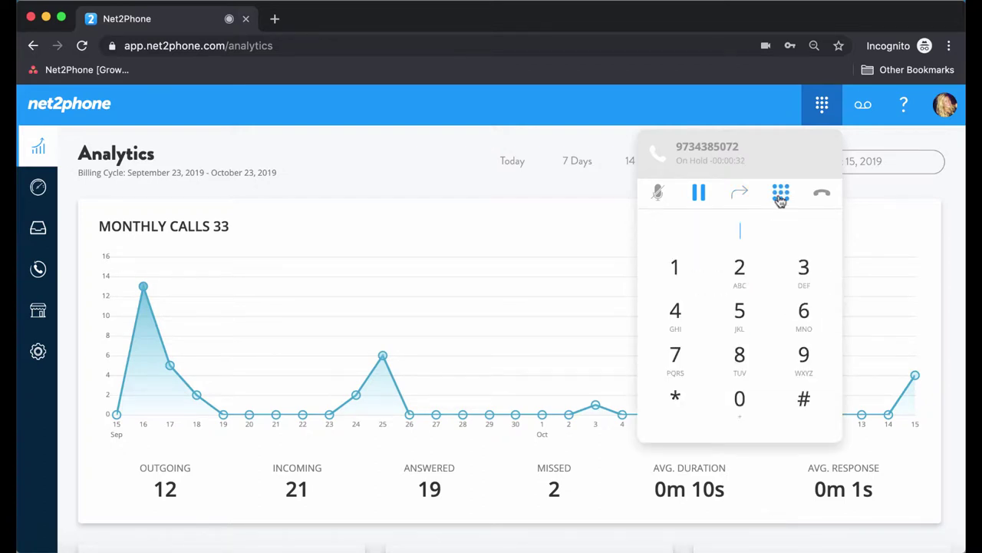
left_click(740, 265)
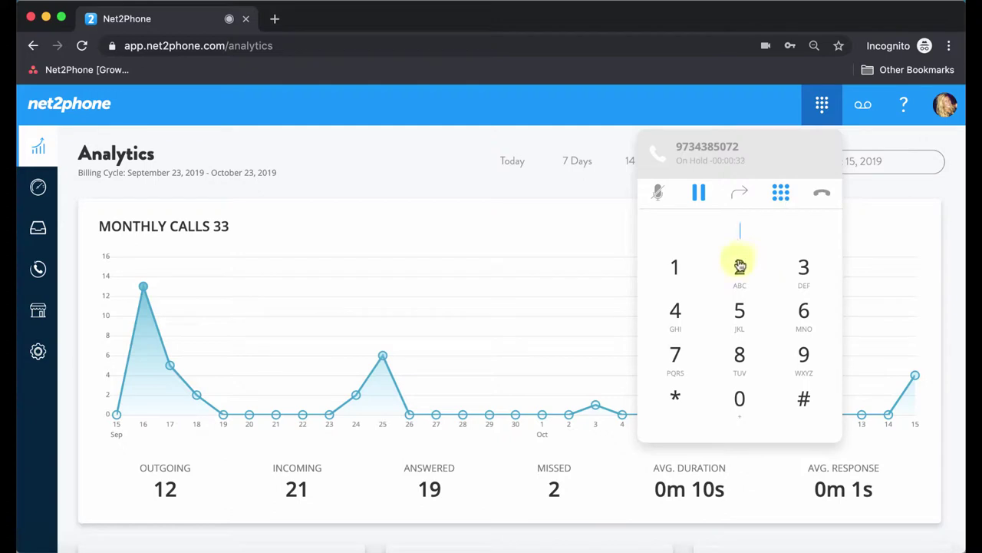
left_click(823, 195)
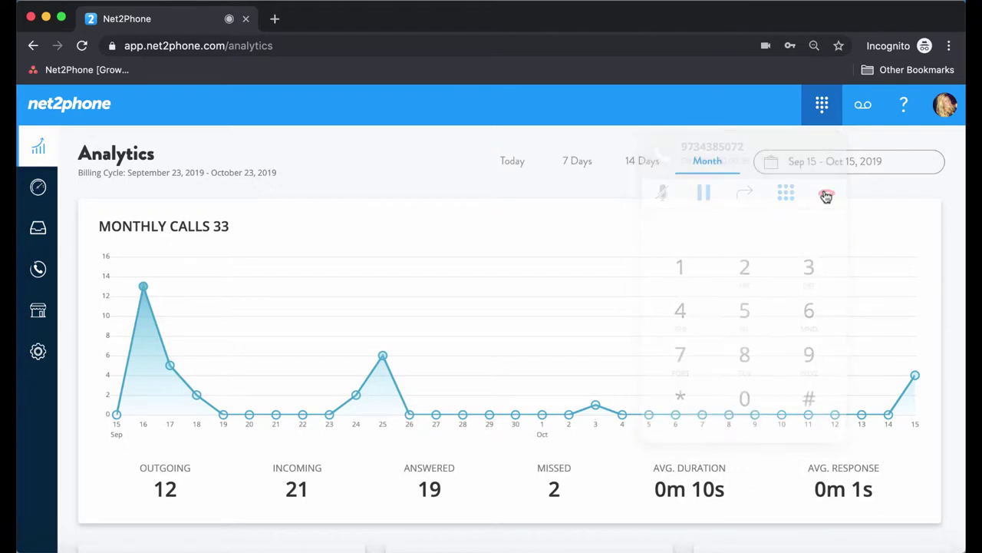
Step: Call the number suggested after entering its first five digits on the dial pad, and hang up
left_click(824, 103)
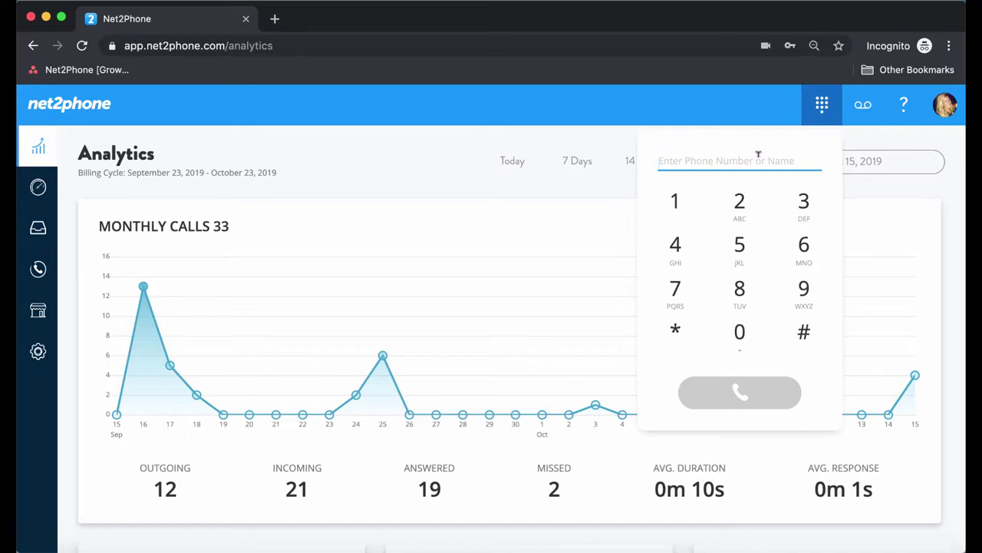
left_click(737, 300)
left_click(801, 248)
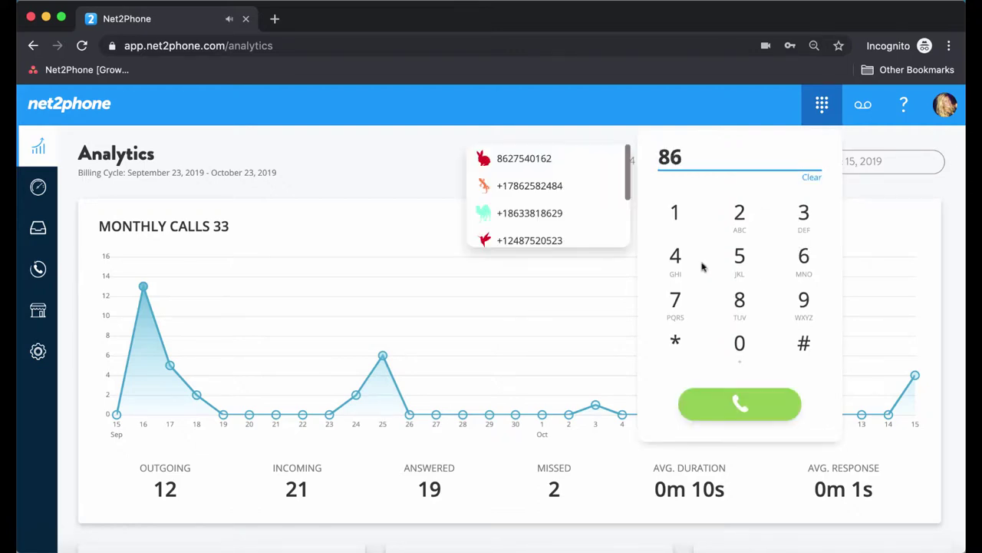
left_click(739, 219)
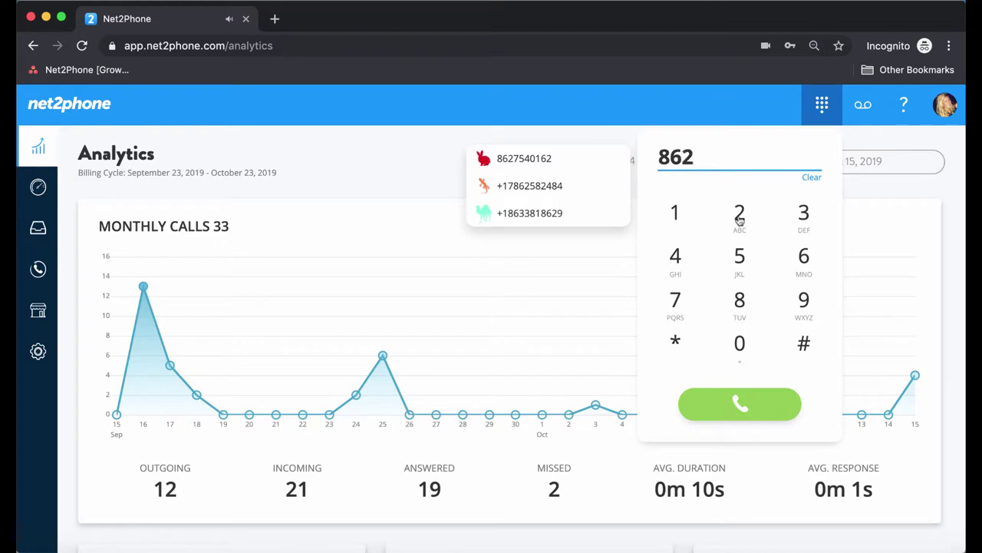
left_click(675, 299)
left_click(736, 261)
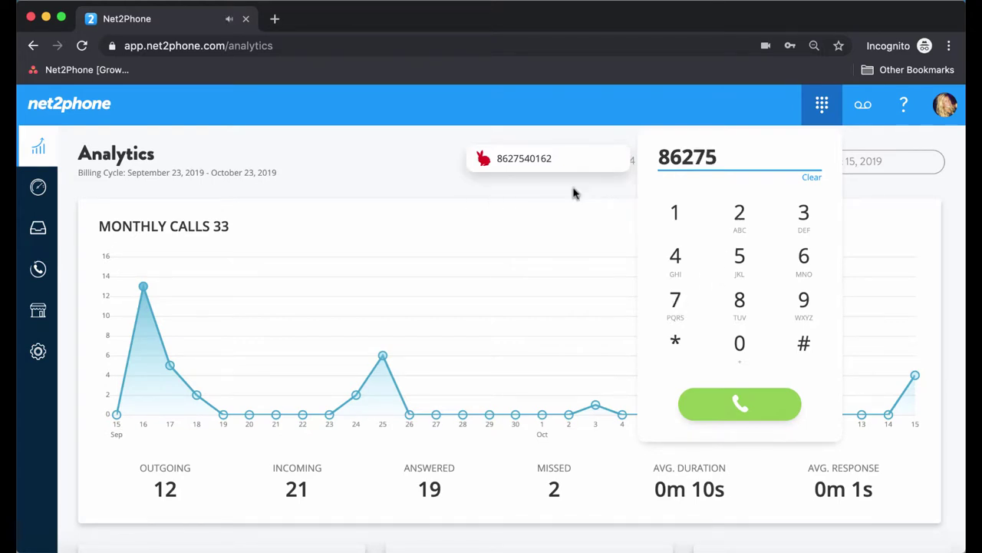
left_click(533, 169)
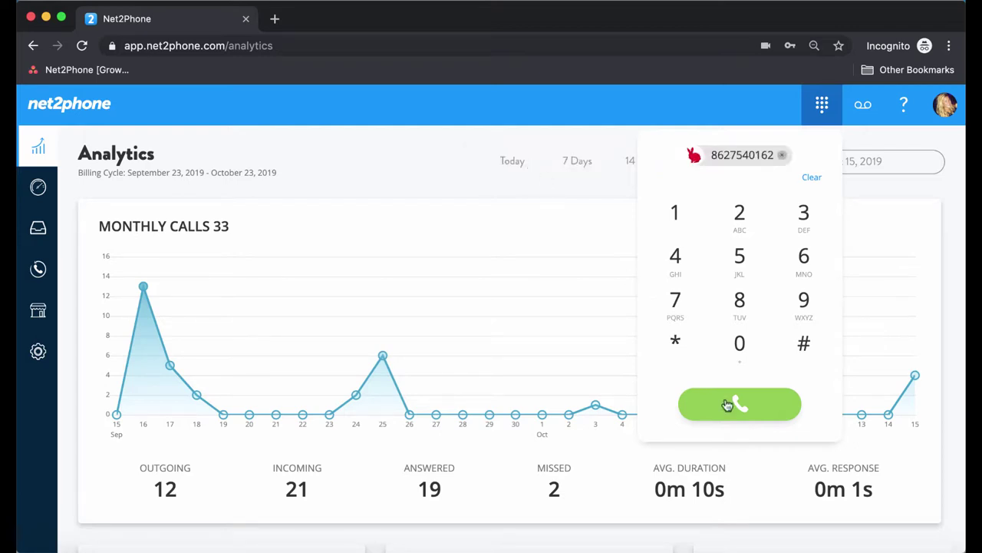
left_click(731, 410)
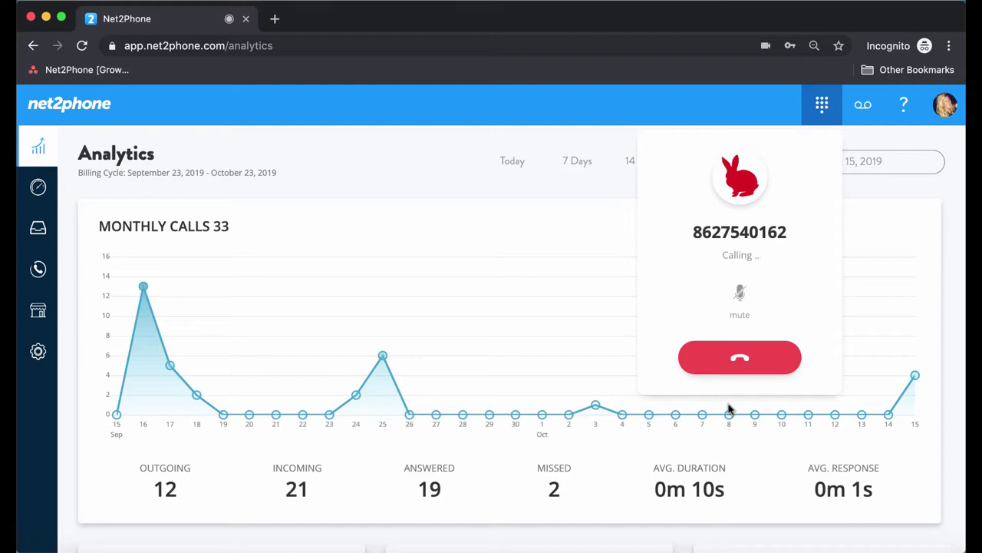
left_click(761, 360)
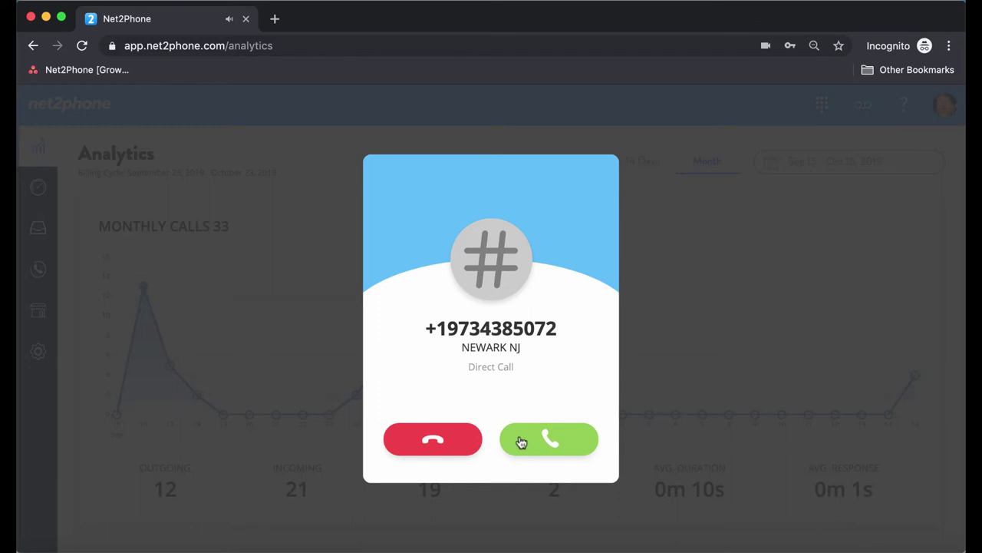
Step: Answer the incoming direct call and end it
left_click(521, 439)
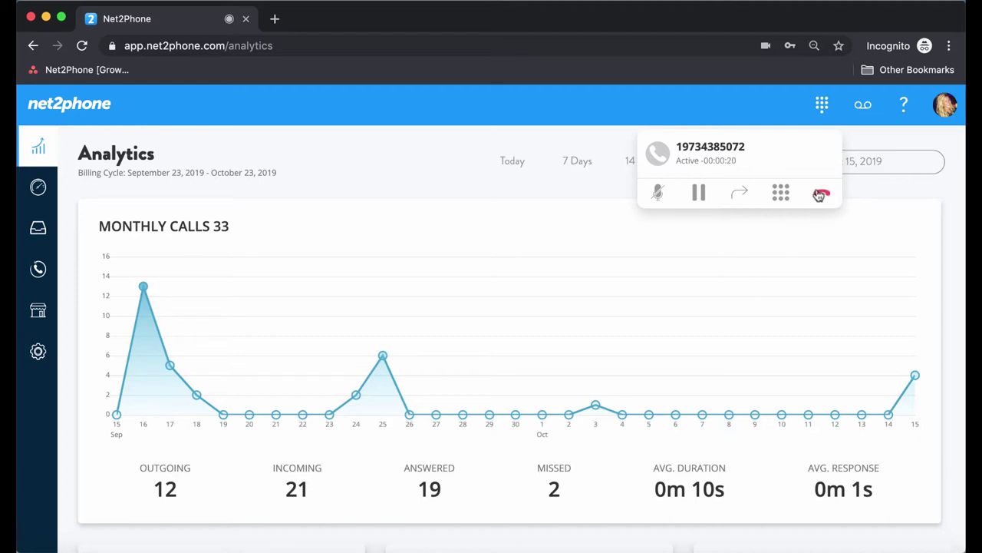
left_click(819, 195)
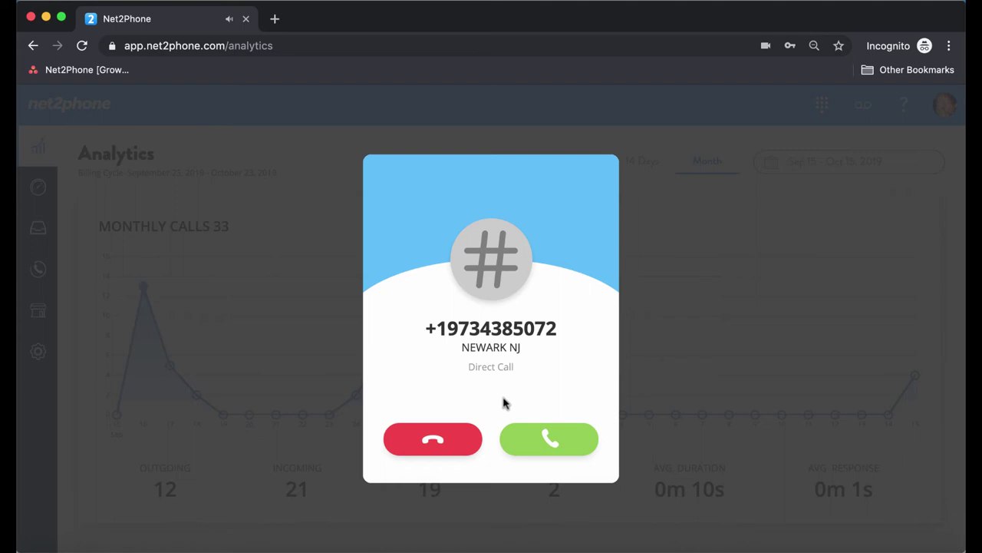
Step: Reject the second incoming call and open the Call History page
left_click(434, 448)
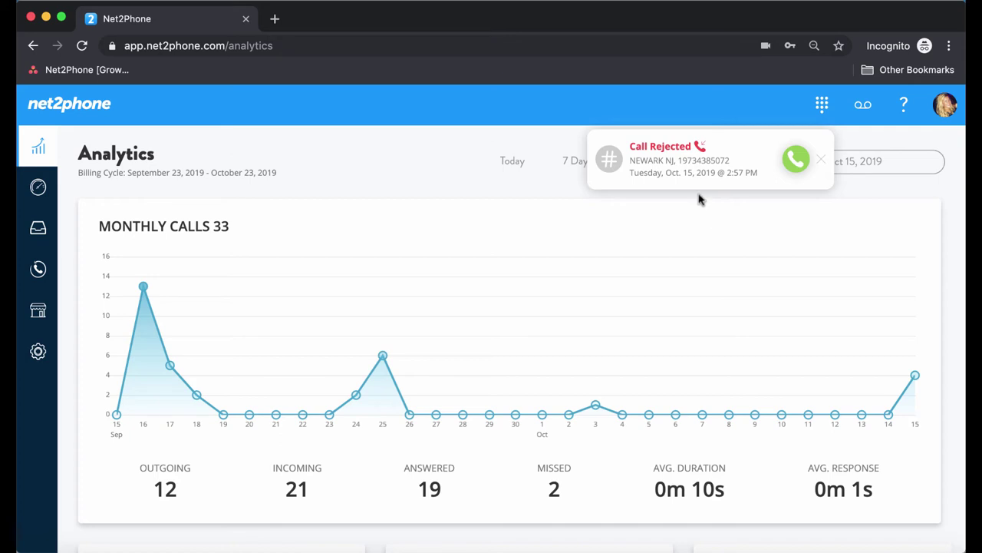
left_click(35, 275)
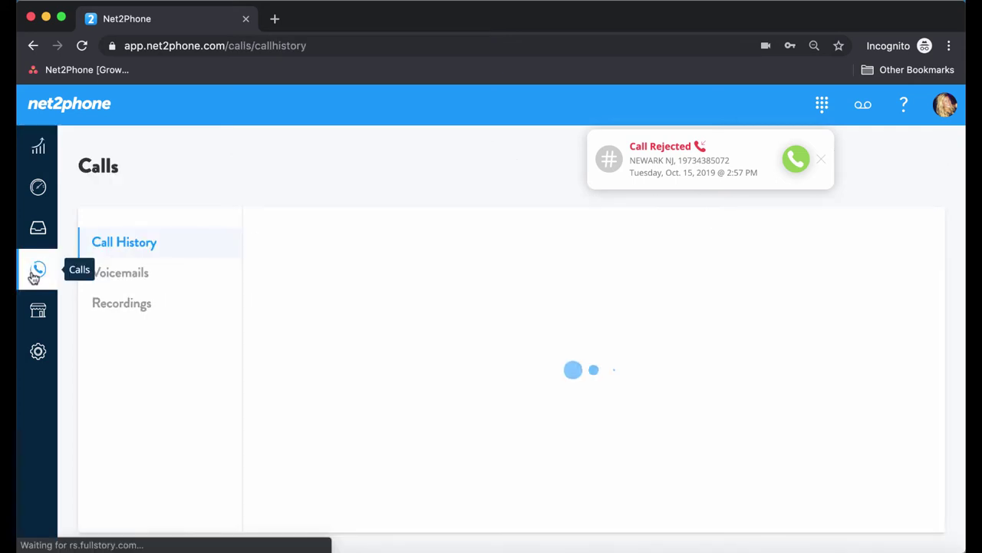